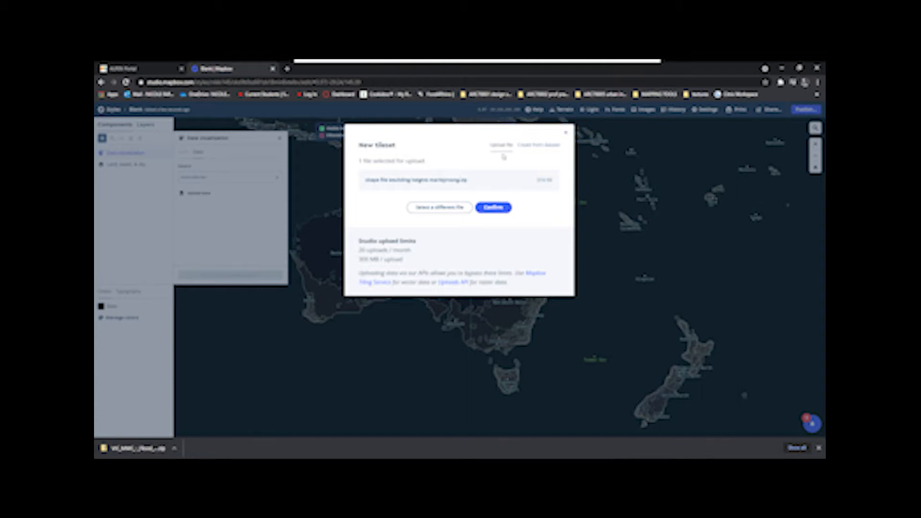
Upload the zipped building heights shapefile as a new tileset and inspect its building footprints on the map.
left_click(491, 208)
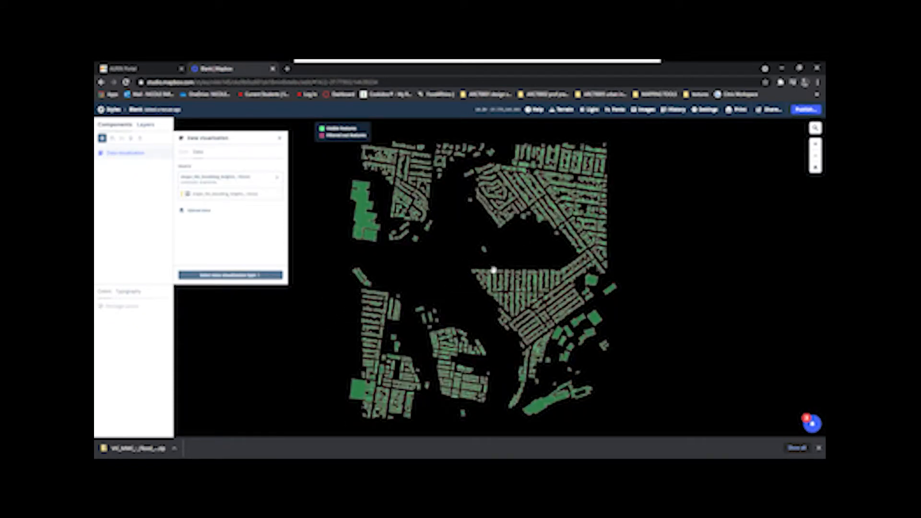
scroll(531, 281, "up", 5)
scroll(506, 322, "up", 5)
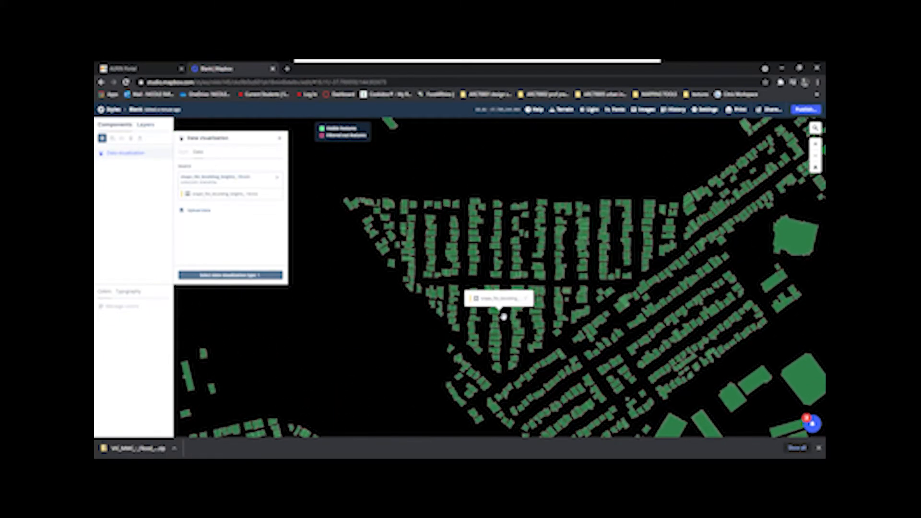
scroll(595, 303, "down", 3)
scroll(594, 310, "down", 5)
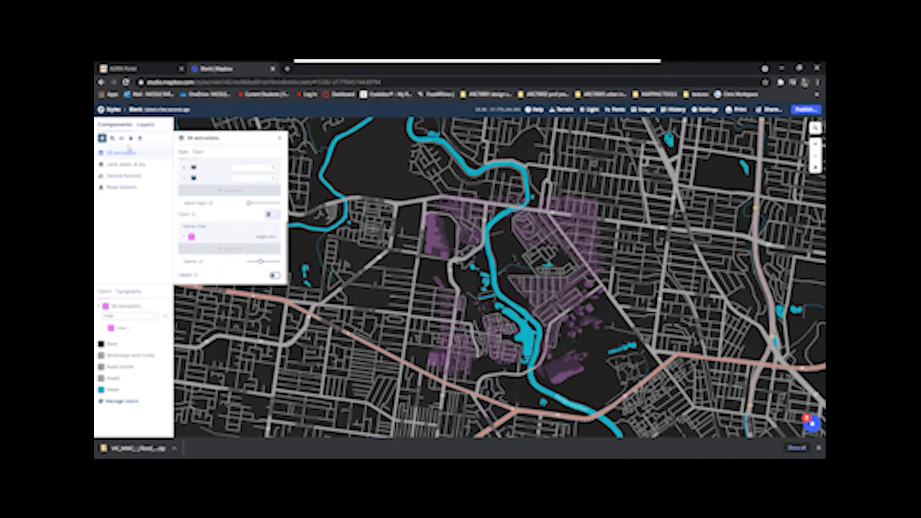
Review the 3D extrusions component's data source, height data field, height stops, colour and opacity settings.
left_click(198, 152)
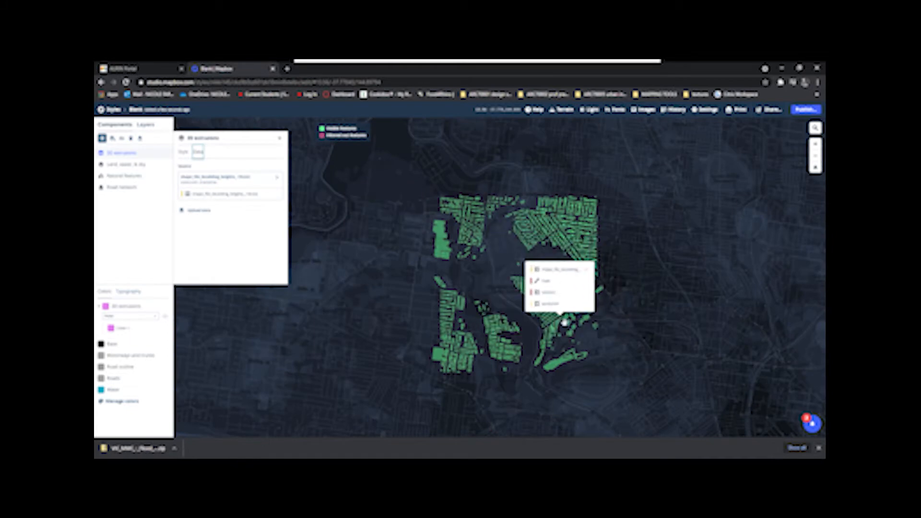
left_click(184, 153)
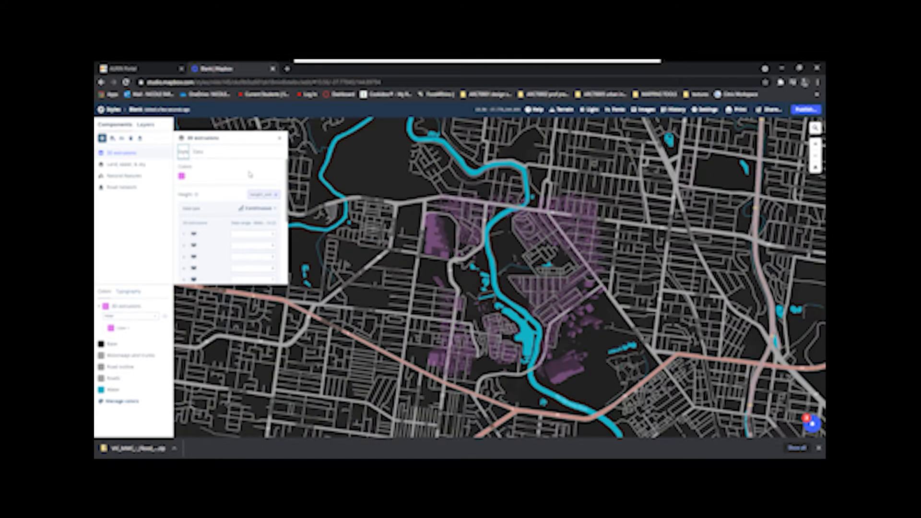
left_click(283, 197)
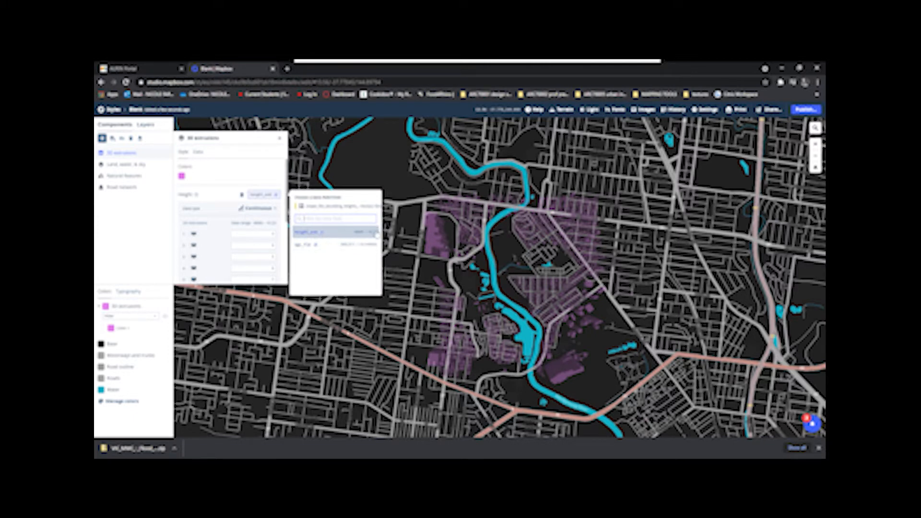
left_click(215, 195)
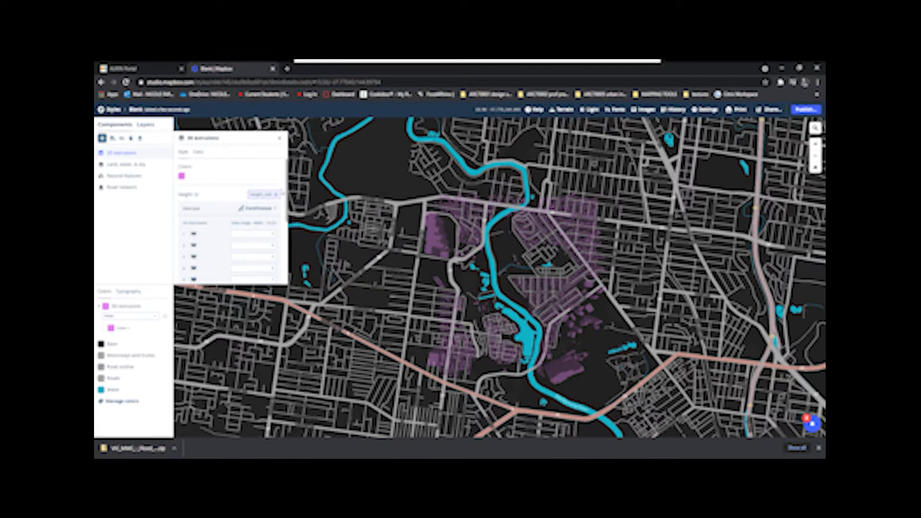
left_click_drag(287, 189, 289, 211)
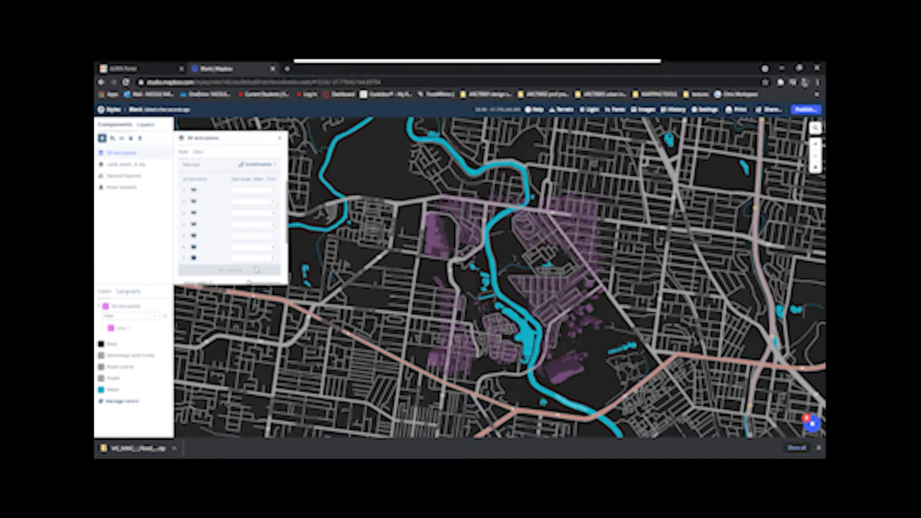
scroll(246, 281, "down", 1)
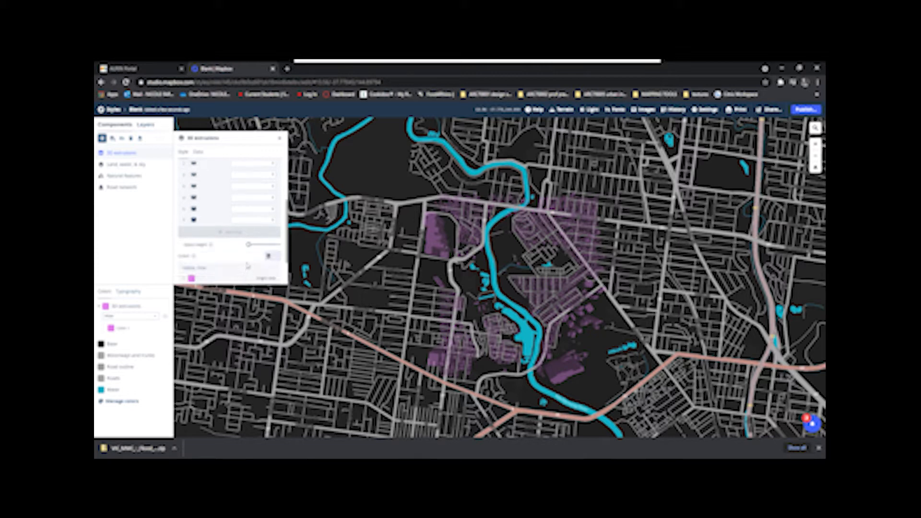
scroll(235, 247, "down", 1)
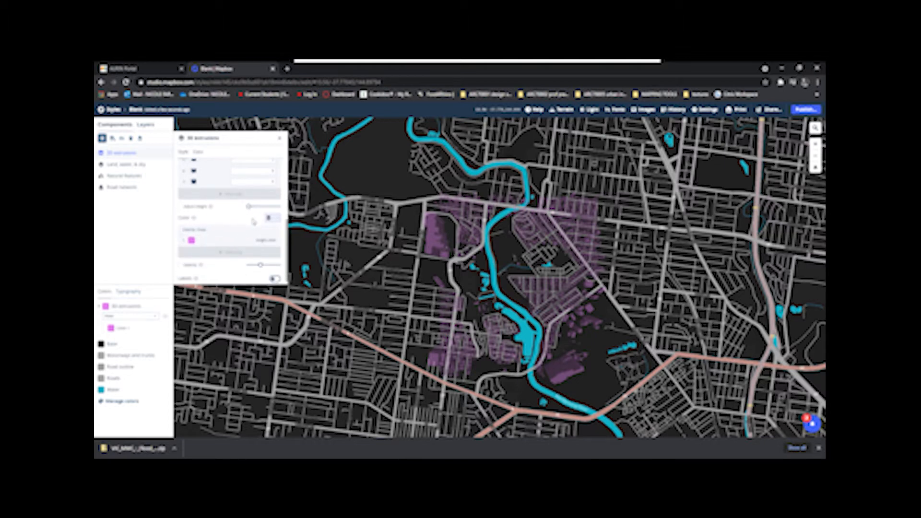
scroll(253, 221, "down", 1)
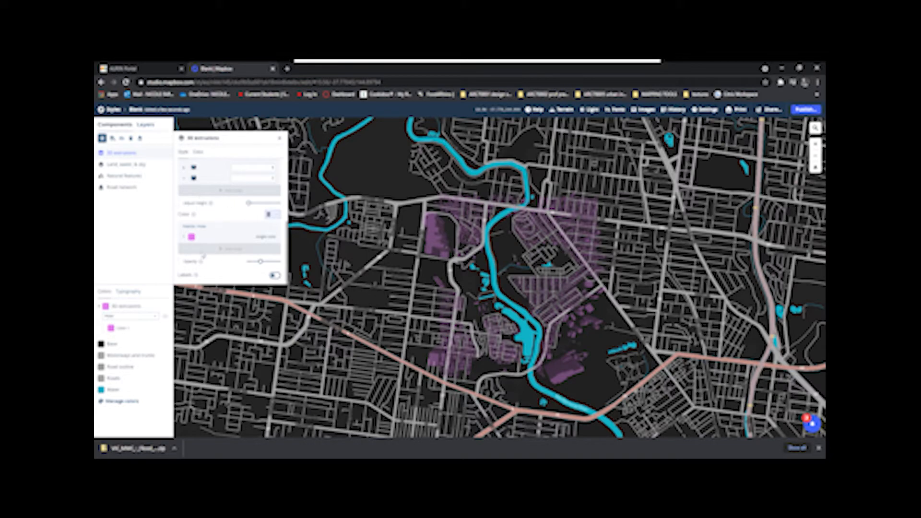
Try the maximum height adjustment on the extruded buildings near the river and restore the lower setting.
left_click_drag(494, 336, 454, 317)
scroll(462, 303, "up", 10)
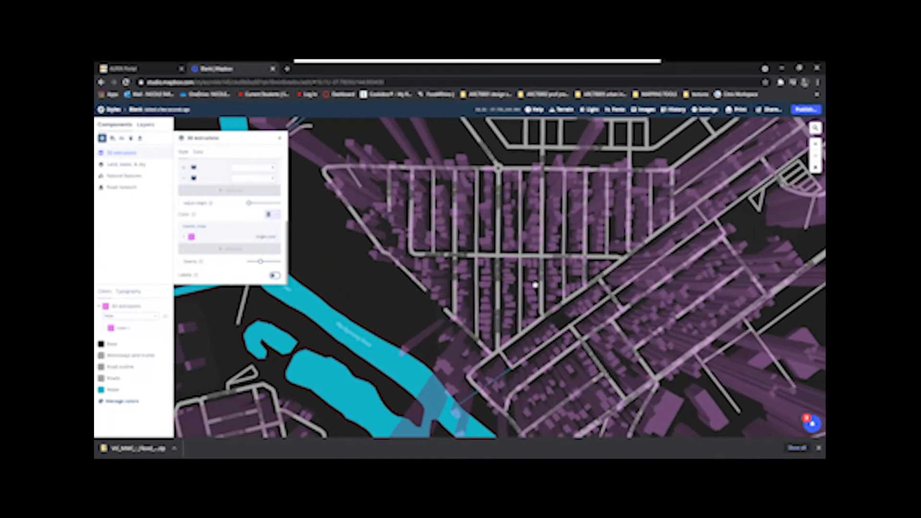
left_click_drag(535, 284, 432, 356)
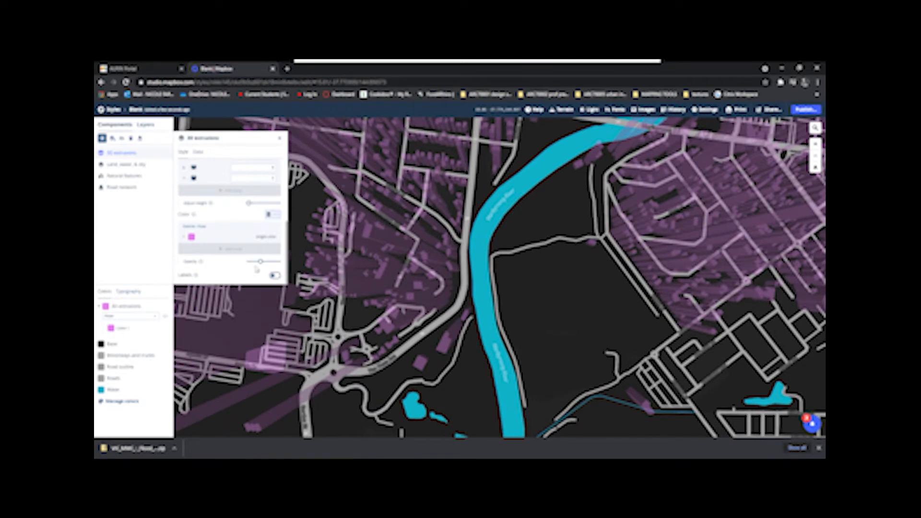
left_click_drag(249, 203, 295, 211)
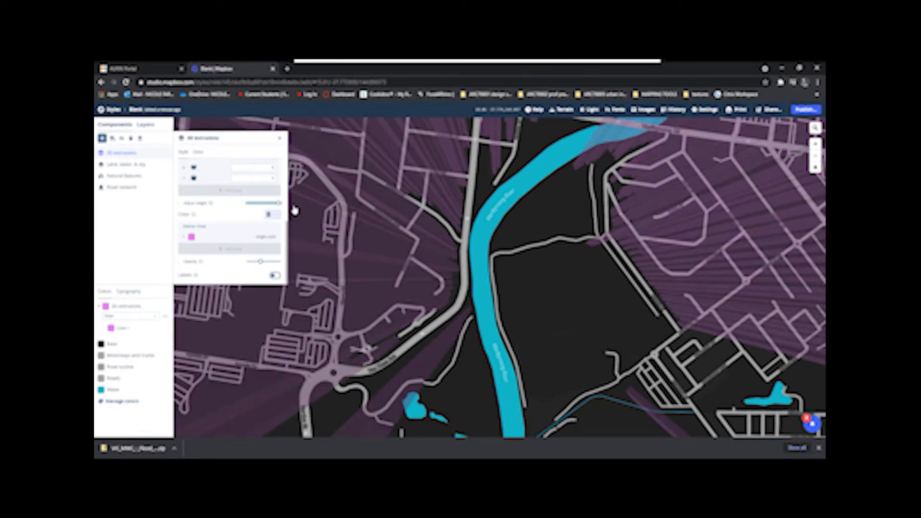
left_click_drag(294, 211, 248, 211)
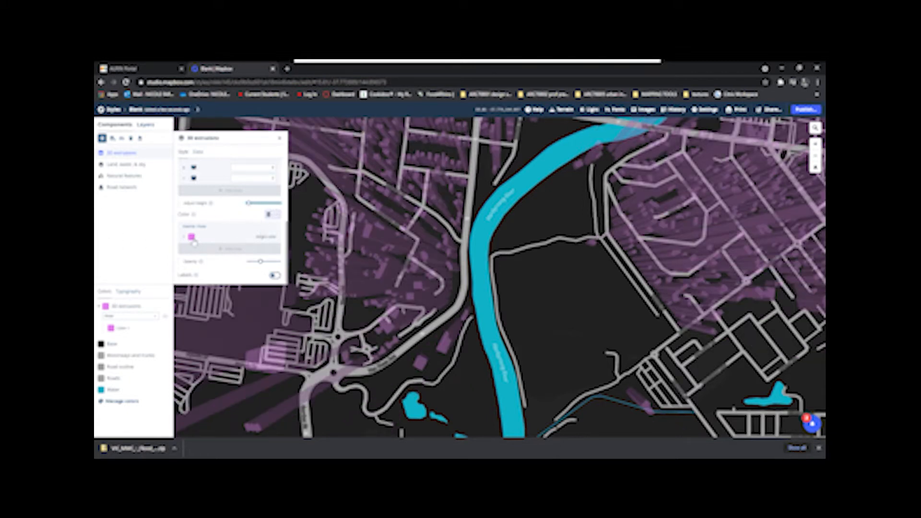
Change the 3D extrusions colour palette to Greens after trying the Oranges palette.
left_click(192, 238)
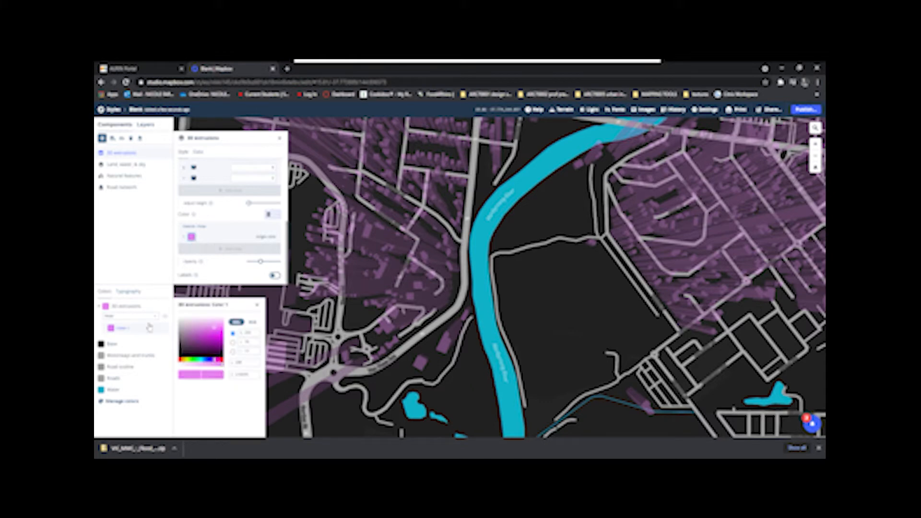
left_click(119, 315)
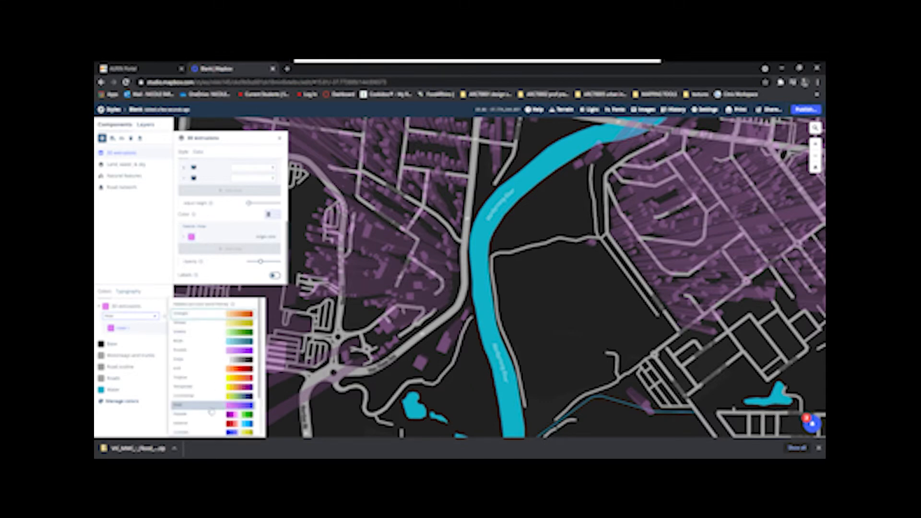
scroll(239, 407, "down", 3)
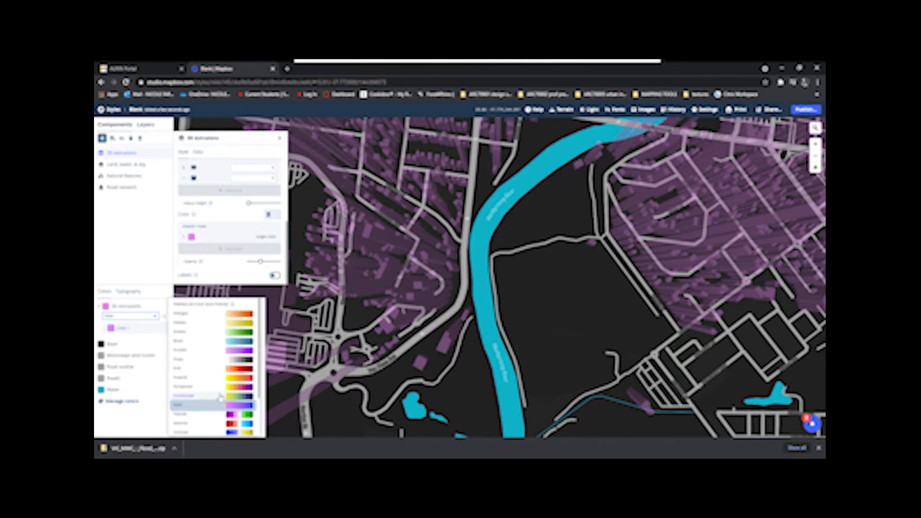
scroll(219, 359, "up", 1)
left_click(246, 318)
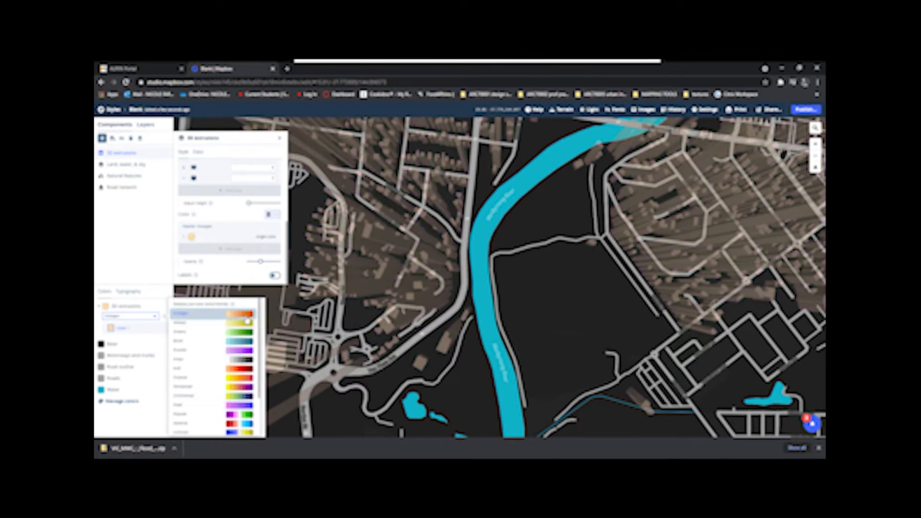
left_click(246, 331)
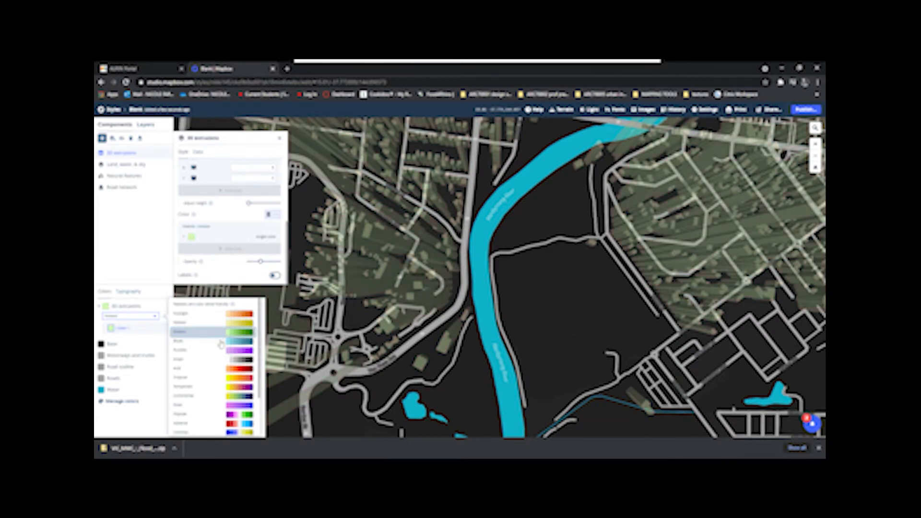
scroll(213, 346, "down", 1)
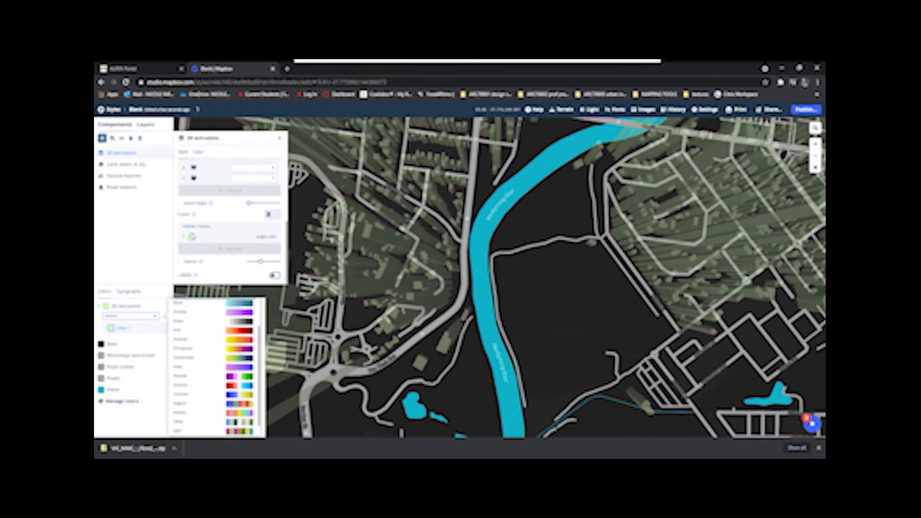
left_click(272, 241)
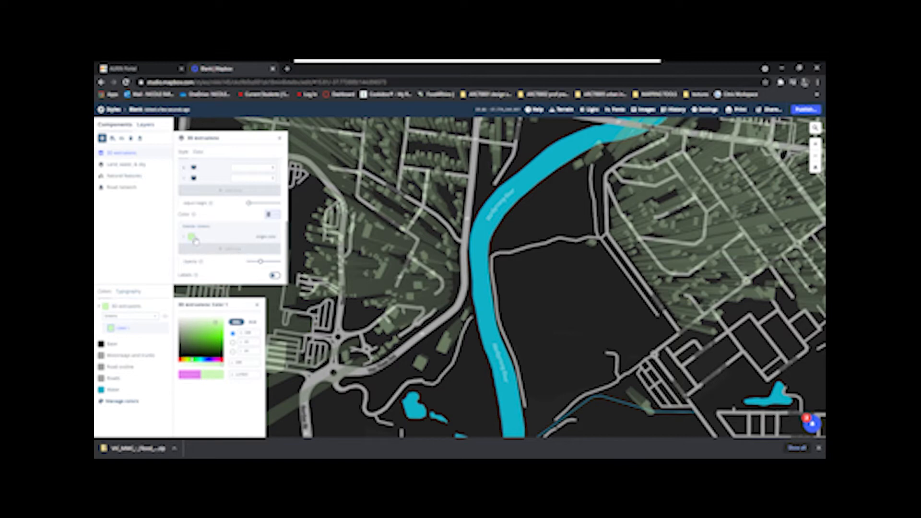
Colour the 3D extrusions by the building height data field.
left_click(277, 217)
left_click(332, 255)
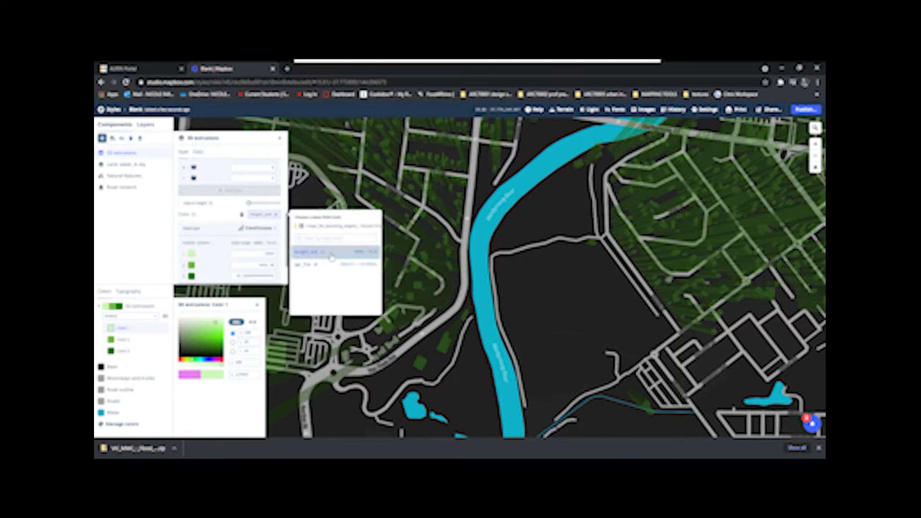
scroll(222, 244, "down", 1)
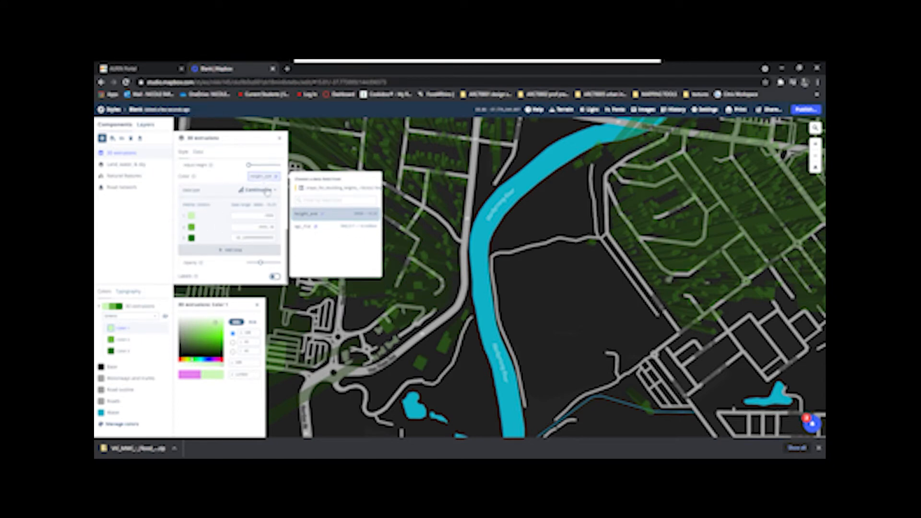
Set the first colour stop's height to 0 and replace the height values of the second and third stops.
left_click(267, 217)
left_click_drag(264, 216, 285, 222)
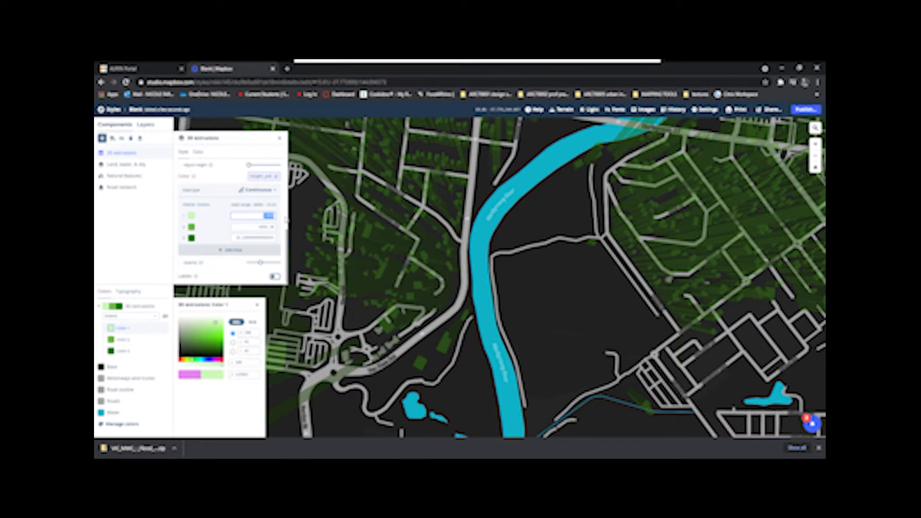
type("0")
left_click_drag(261, 230, 287, 229)
left_click(274, 217)
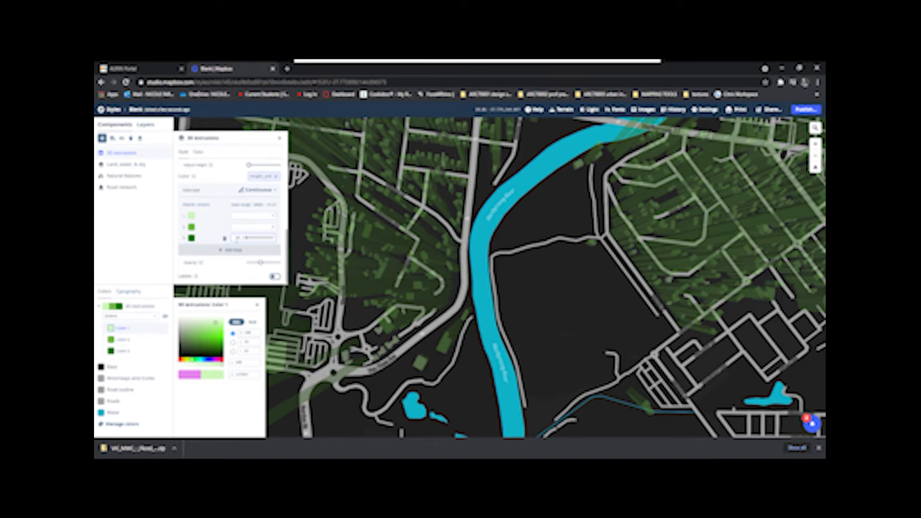
left_click_drag(237, 238, 266, 238)
Add four more height-based colour stops to the 3D extrusions for a total of seven.
left_click(239, 250)
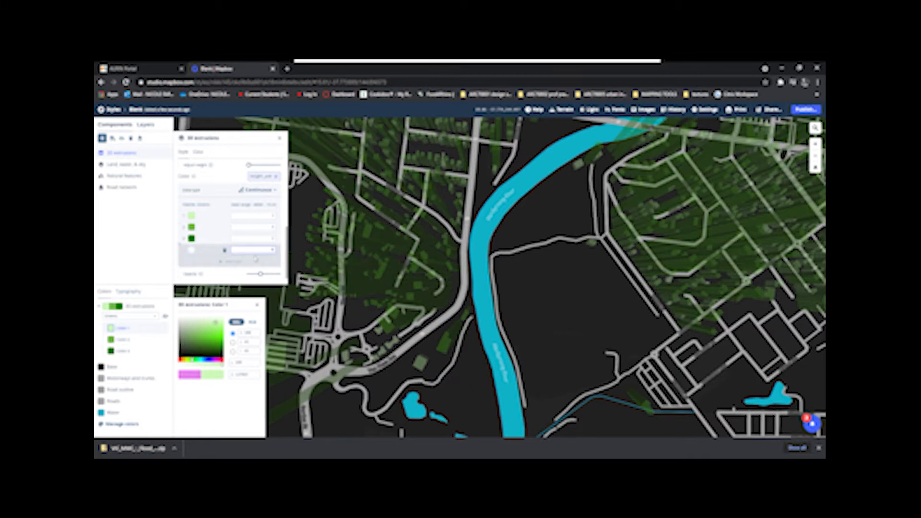
left_click(234, 275)
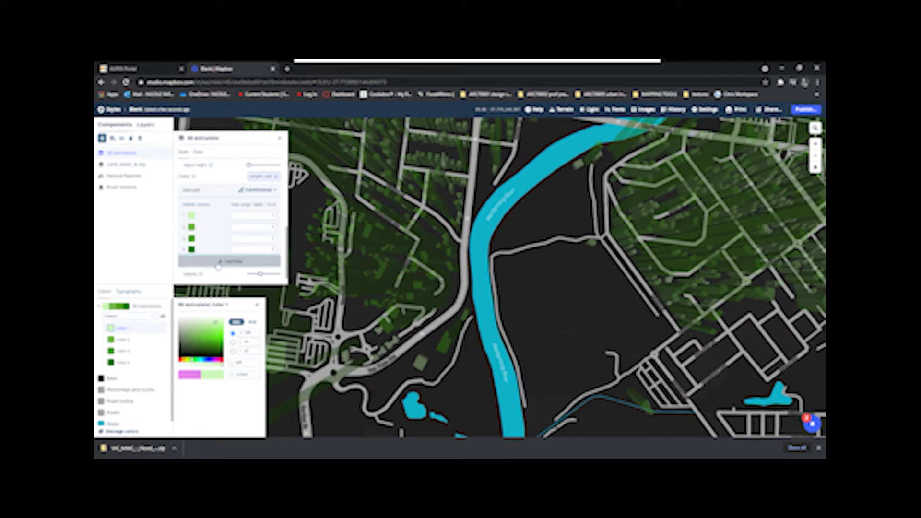
left_click(251, 263)
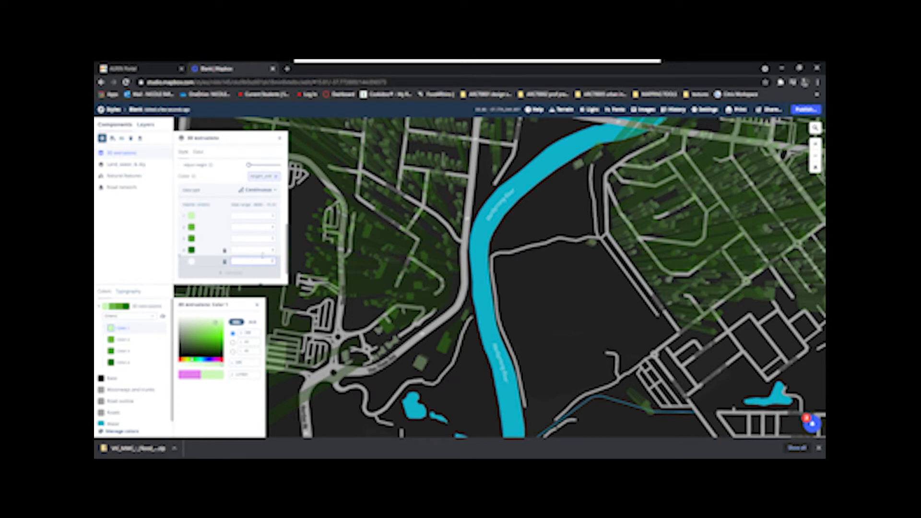
key("Return")
scroll(256, 259, "down", 1)
left_click(234, 252)
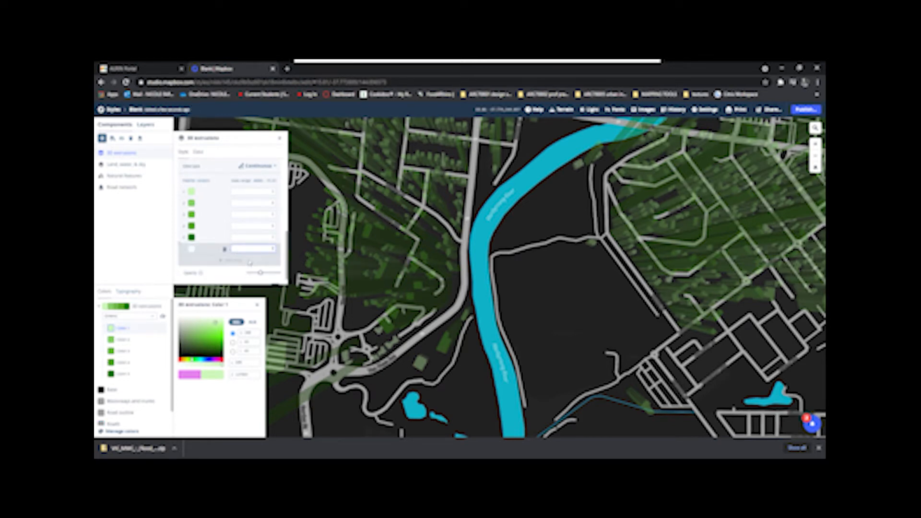
key("Return")
left_click(249, 259)
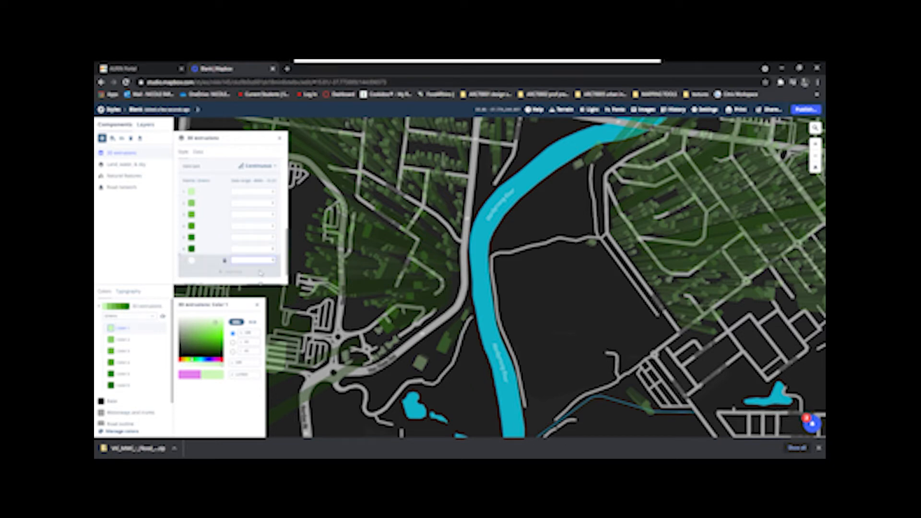
key("Return")
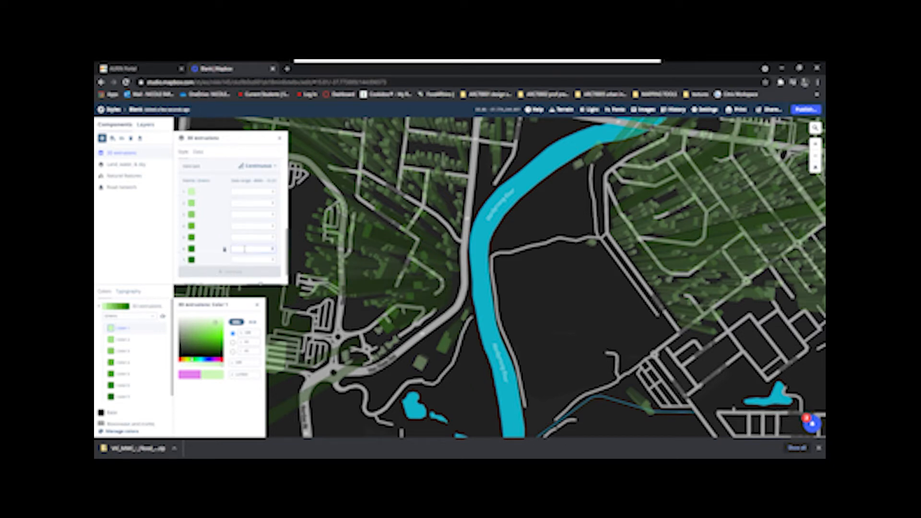
Raise the 3D extrusions' opacity to near its maximum.
scroll(237, 259, "down", 2)
scroll(234, 264, "up", 1)
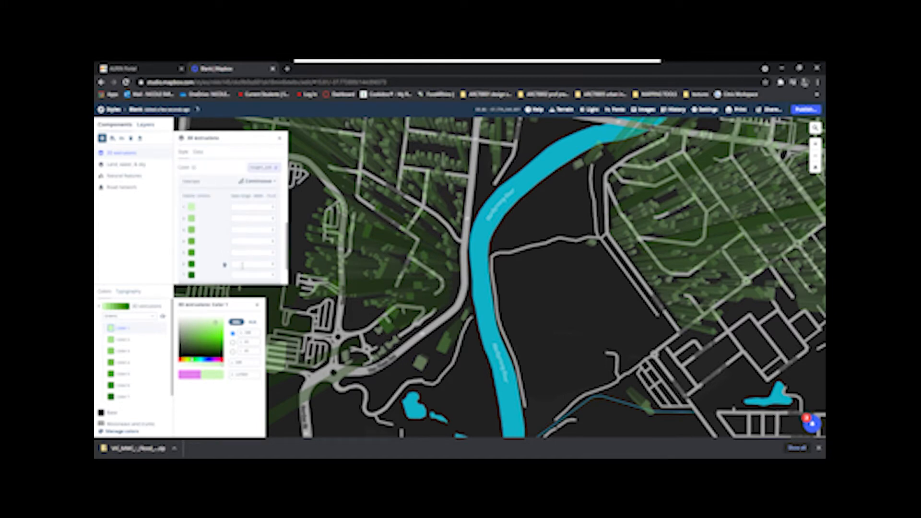
scroll(225, 265, "down", 1)
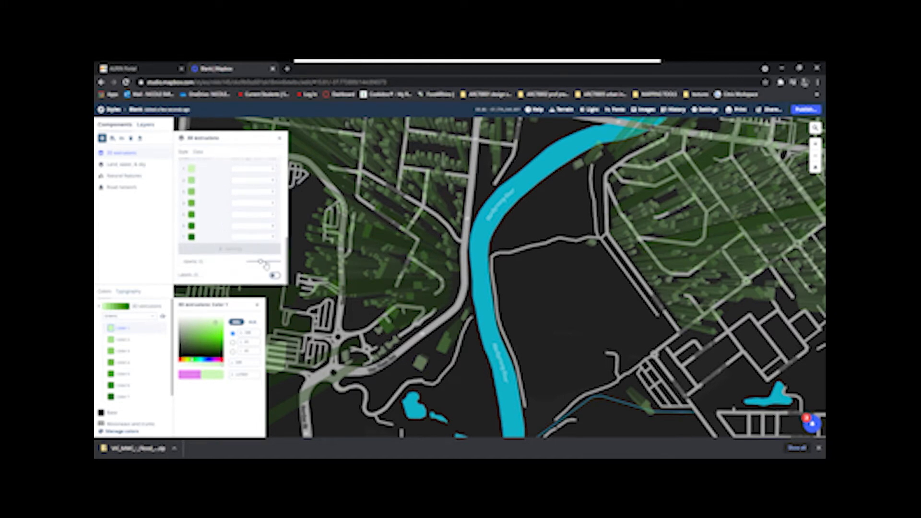
mouse_move(265, 266)
left_mouse_down()
mouse_move(247, 266)
mouse_move(290, 269)
mouse_move(276, 266)
left_mouse_up()
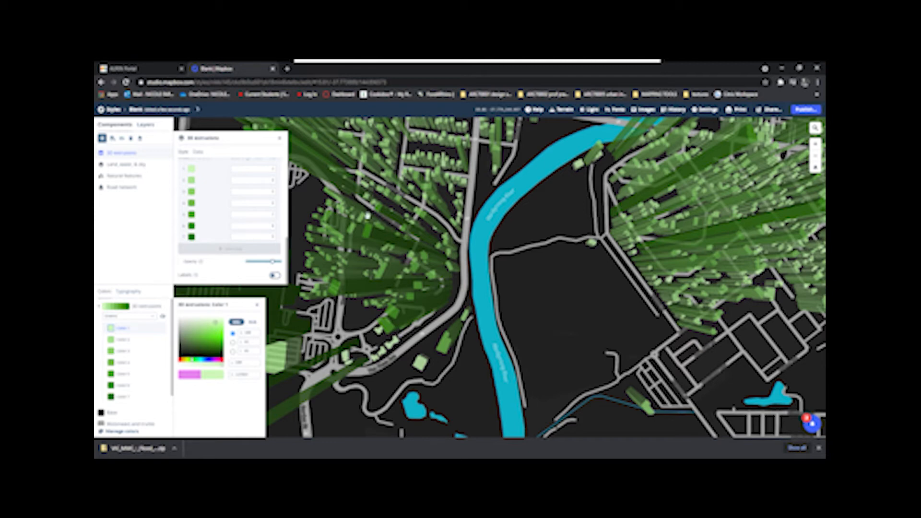
Switch the 3D extrusions' colour palette from greens to the yellow-to-purple Temperate palette.
scroll(212, 281, "up", 1)
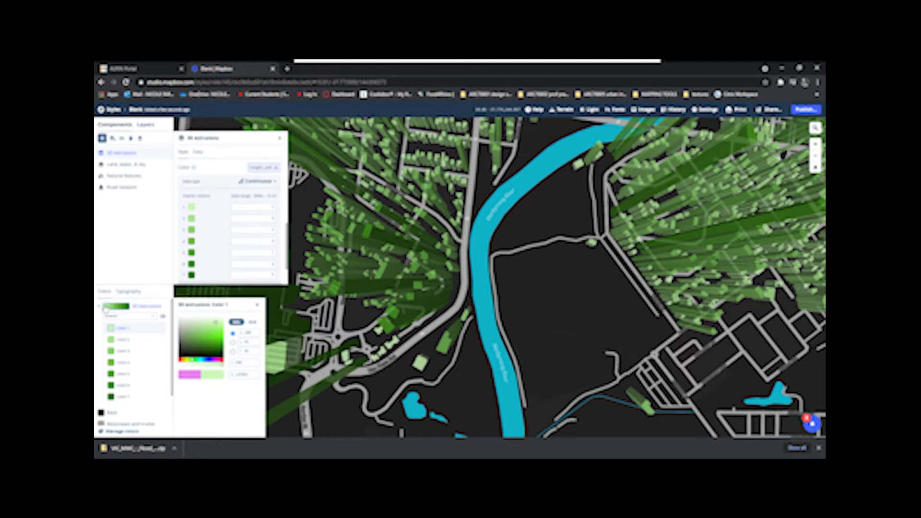
left_click(151, 318)
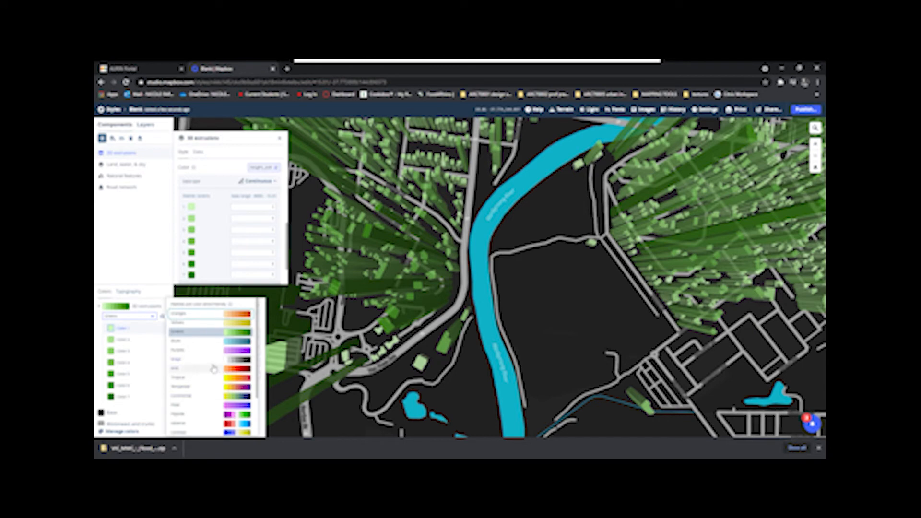
scroll(206, 367, "down", 2)
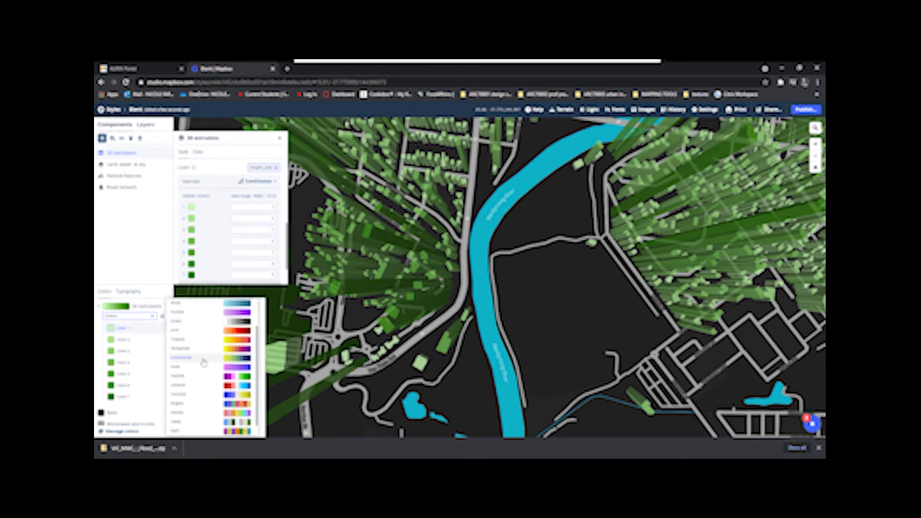
left_click(202, 354)
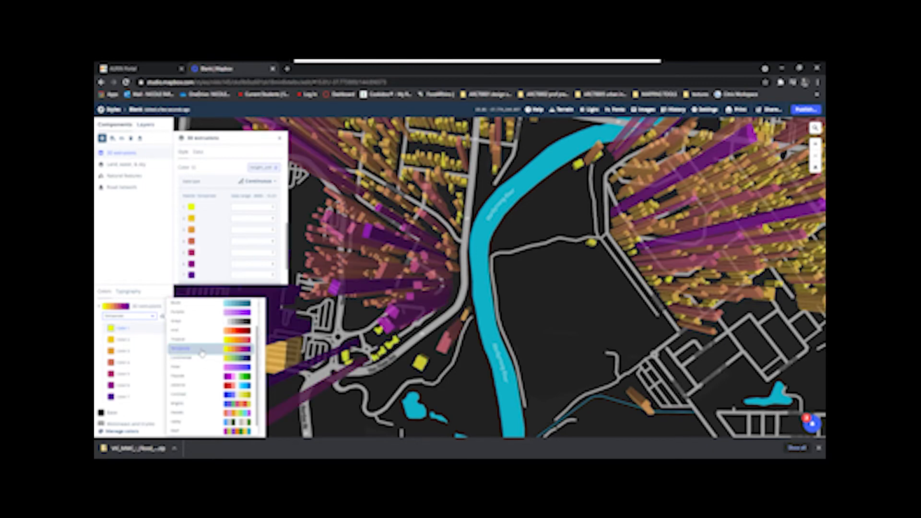
Examine the recoloured 3D building extrusions on both sides of the river, closing the extrusion and colour settings for an unobstructed map.
scroll(504, 307, "down", 5)
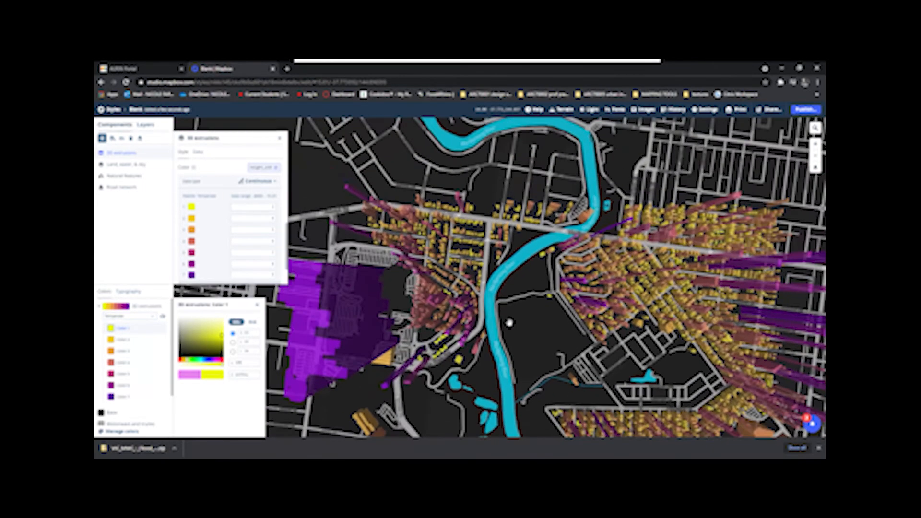
left_click_drag(515, 356, 510, 260)
scroll(509, 258, "down", 1)
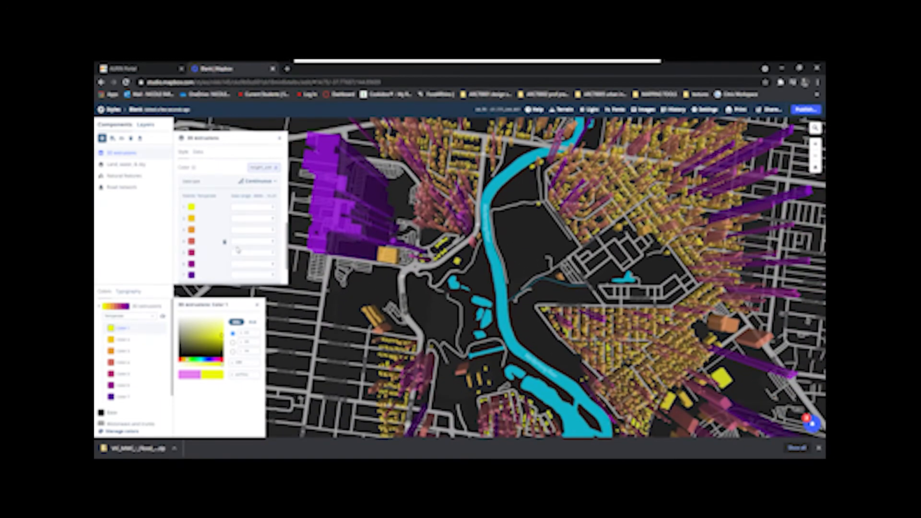
scroll(210, 246, "down", 1)
scroll(210, 251, "up", 3)
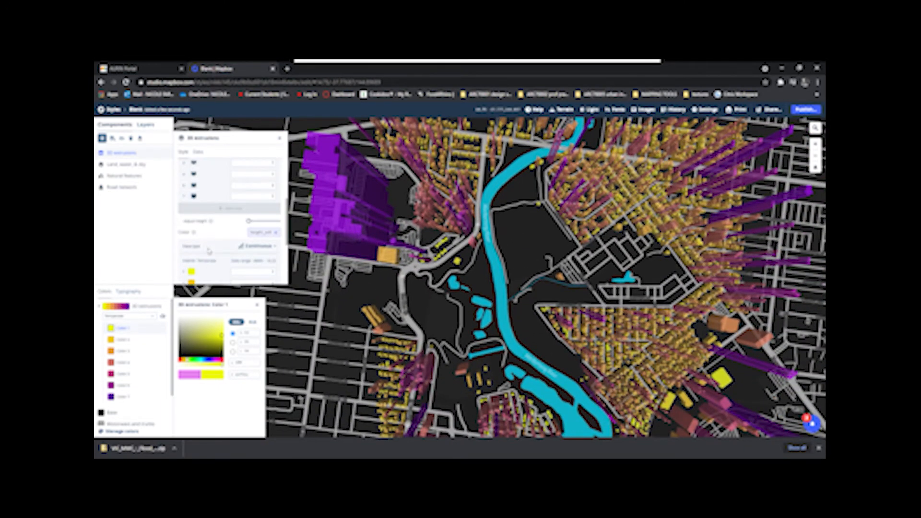
left_click(280, 142)
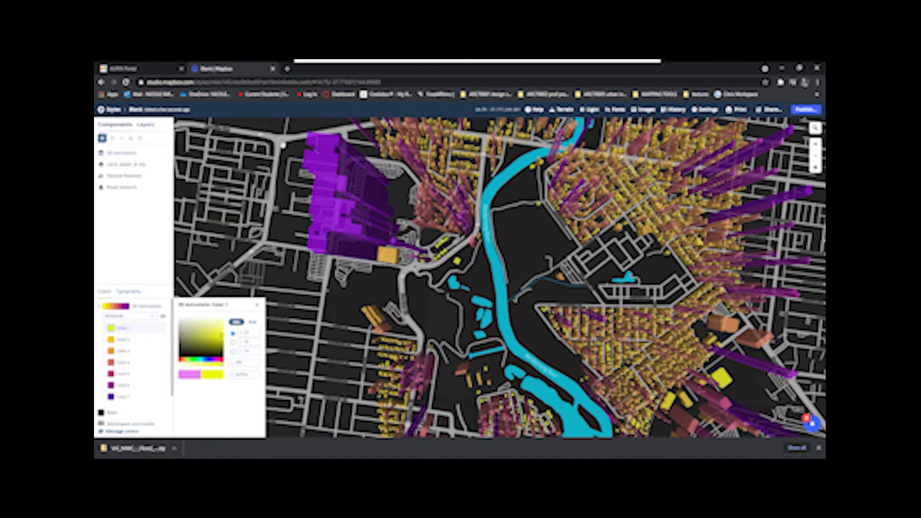
left_click_drag(556, 288, 516, 306)
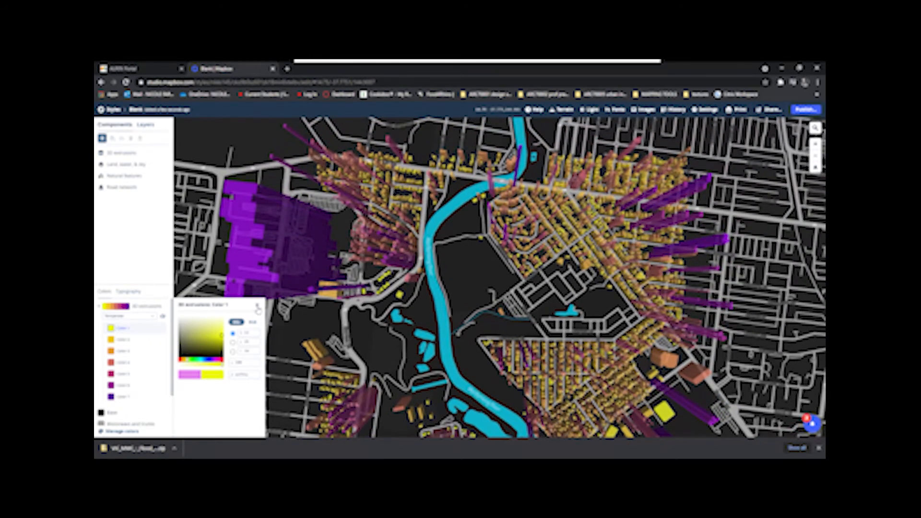
left_click(257, 306)
left_click_drag(492, 345, 463, 313)
scroll(449, 303, "up", 5)
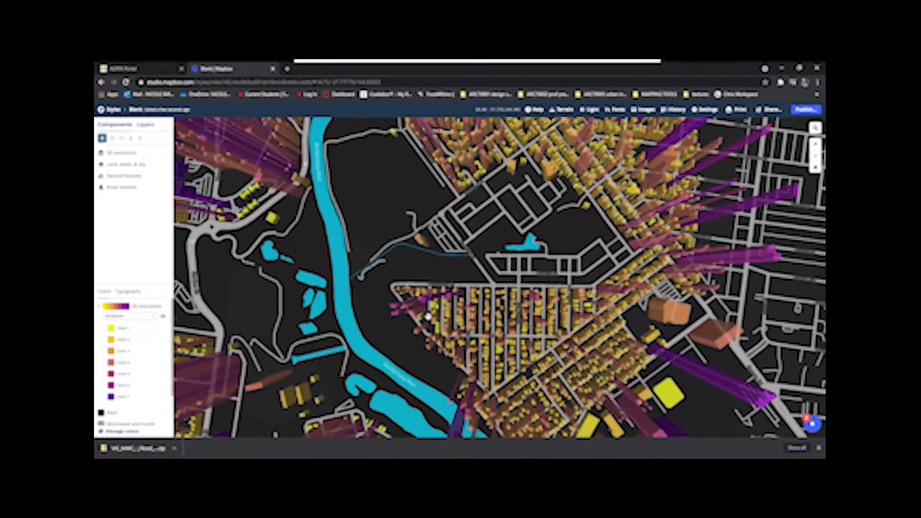
left_click_drag(423, 304, 530, 293)
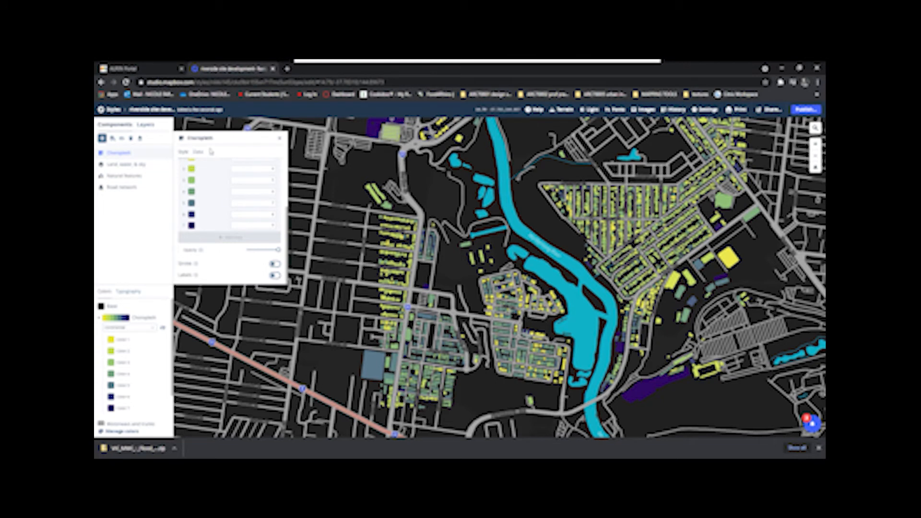
scroll(209, 240, "up", 3)
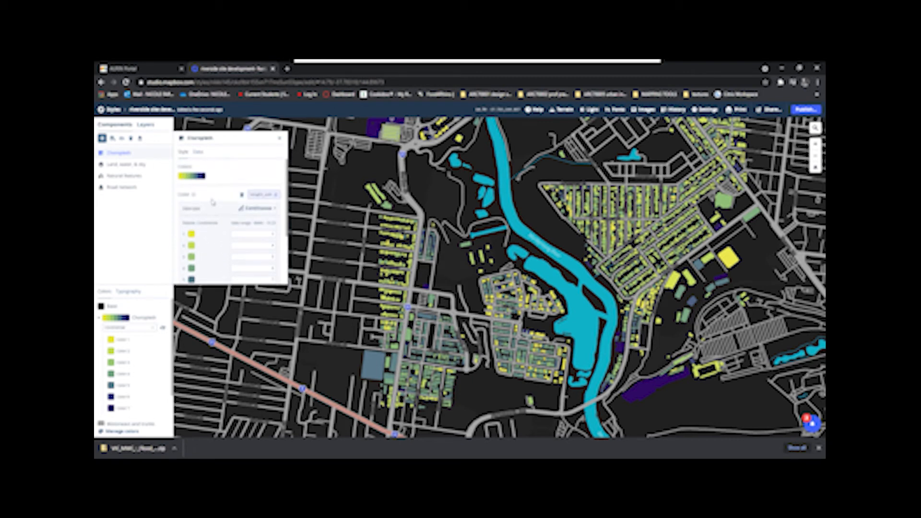
left_click(103, 139)
left_click(269, 176)
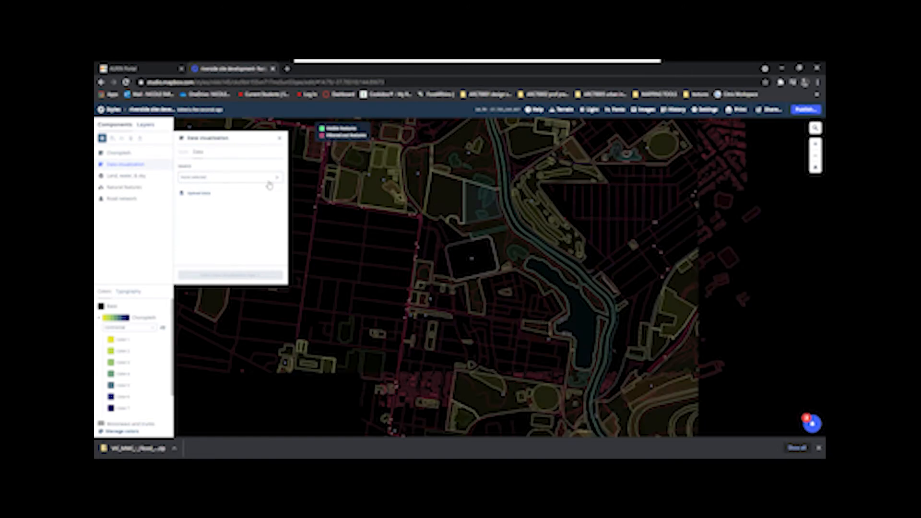
left_click(240, 178)
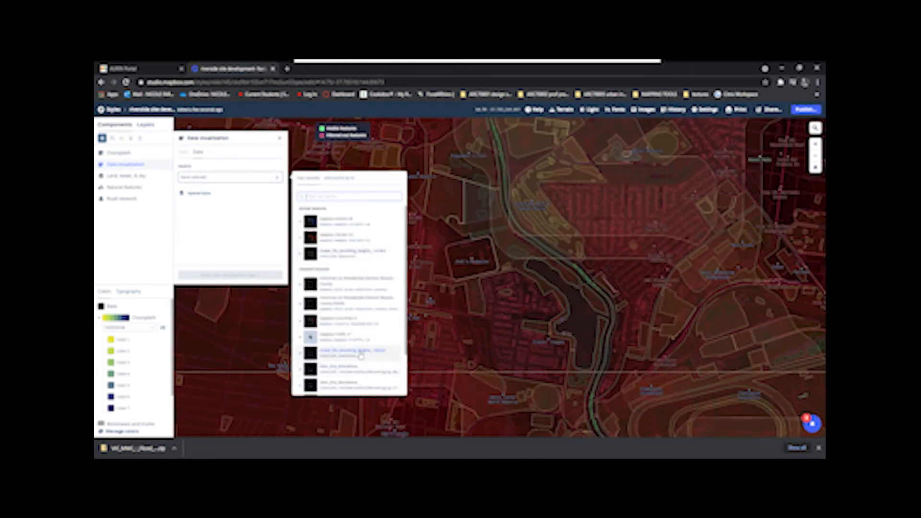
scroll(361, 352, "down", 1)
left_click(365, 319)
left_click(343, 335)
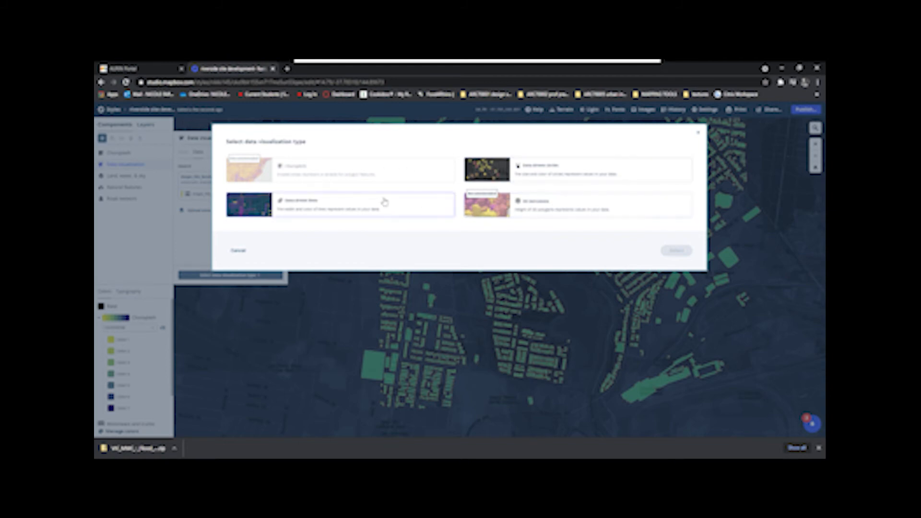
left_click(698, 134)
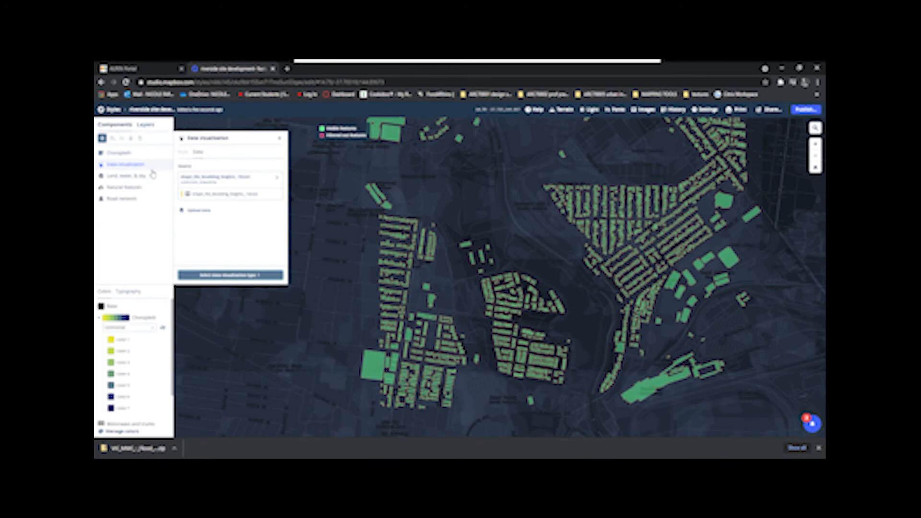
left_click(280, 138)
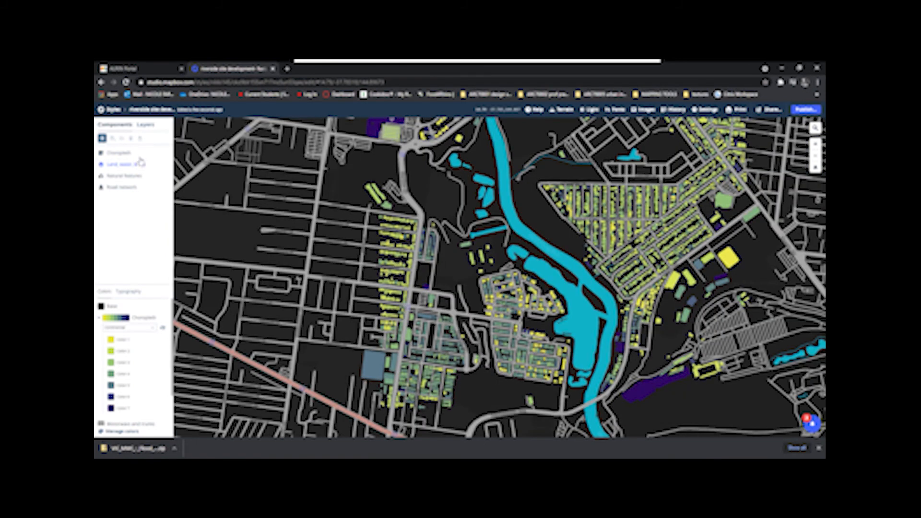
Open the choropleth component's style settings and set its opacity to the maximum.
left_click(171, 158)
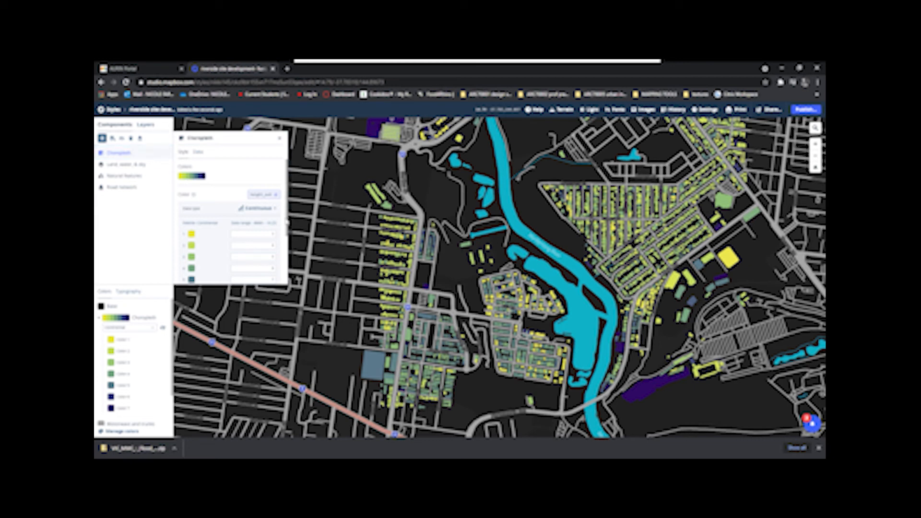
scroll(257, 172, "down", 2)
scroll(258, 171, "down", 3)
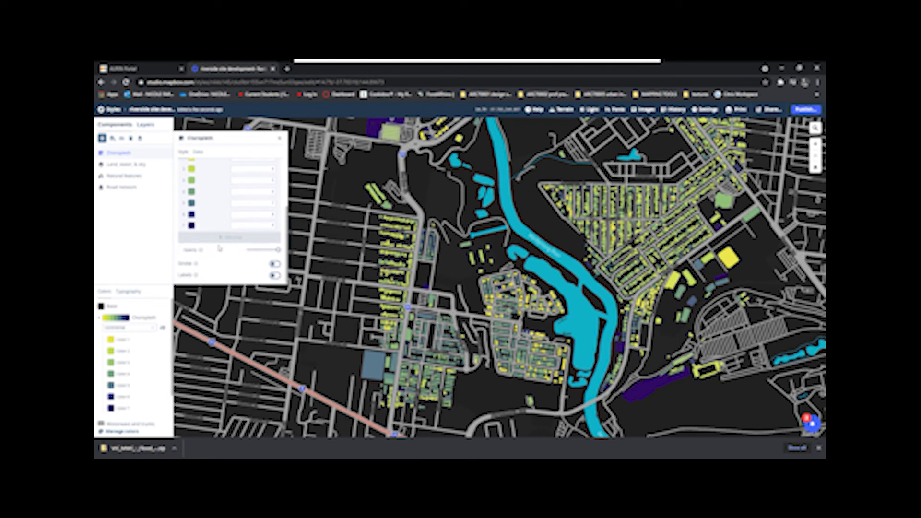
left_click_drag(279, 251, 297, 258)
Examine the choropleth's building height colours in the residential blocks on both sides of the river, up close and from further out.
scroll(507, 325, "up", 1)
scroll(506, 325, "up", 5)
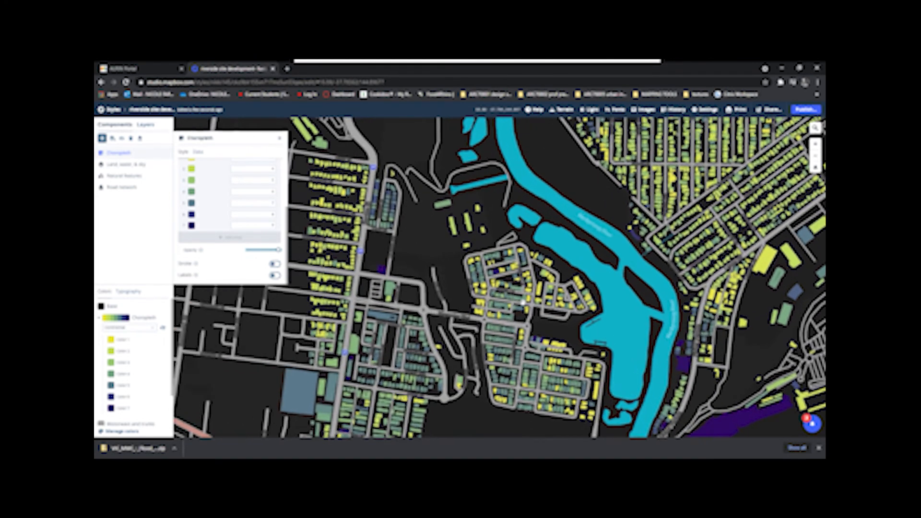
scroll(505, 268, "up", 8)
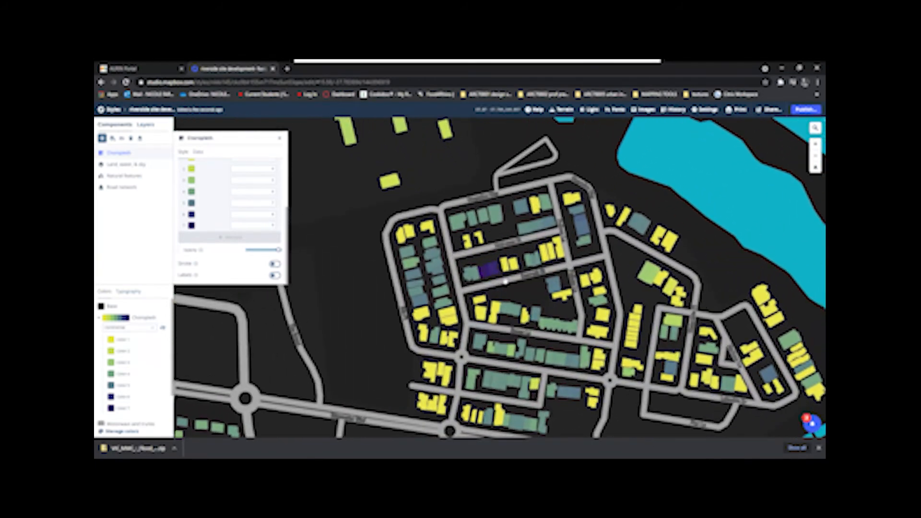
left_click_drag(571, 296, 499, 348)
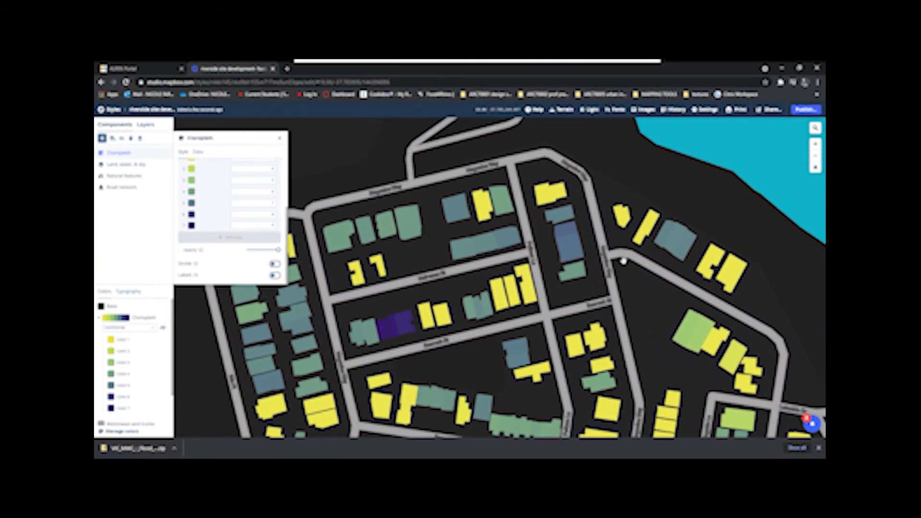
left_click_drag(611, 217, 584, 306)
scroll(585, 298, "down", 7)
left_click_drag(567, 239, 518, 403)
left_click_drag(624, 322, 481, 232)
scroll(445, 268, "up", 2)
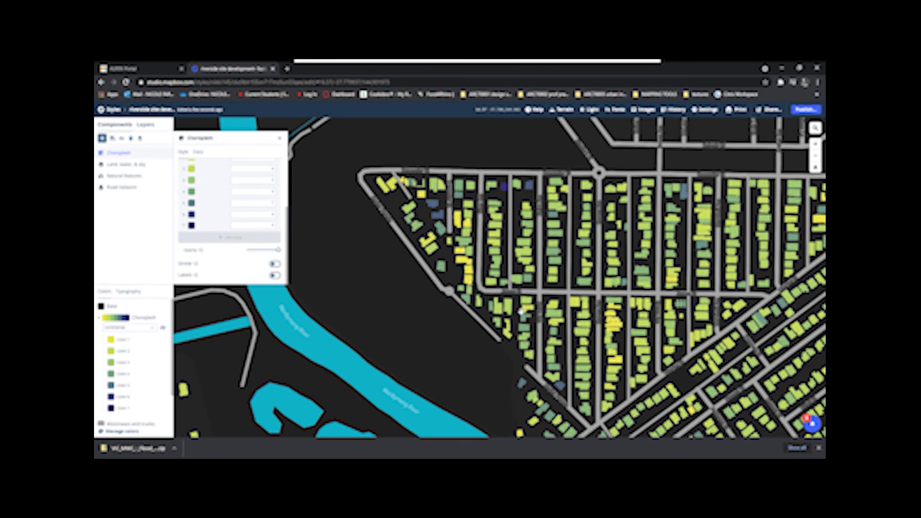
left_click_drag(426, 346, 549, 283)
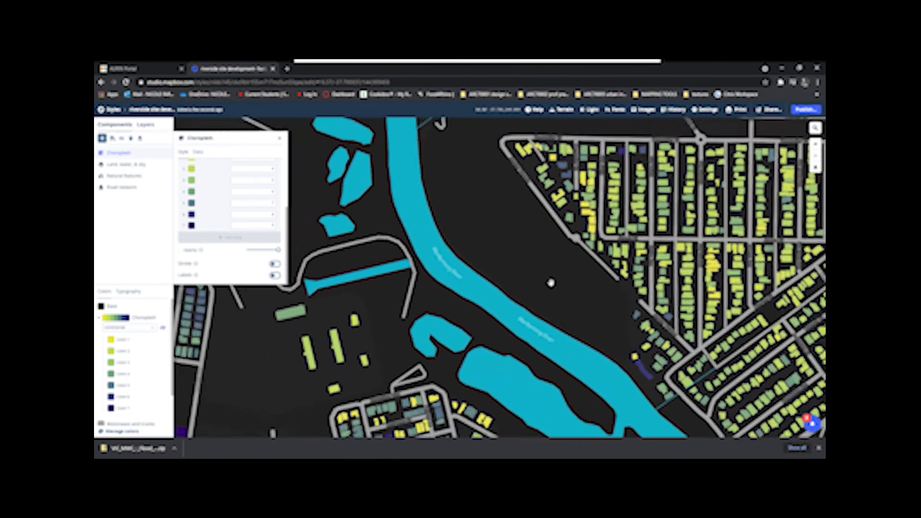
scroll(501, 284, "down", 5)
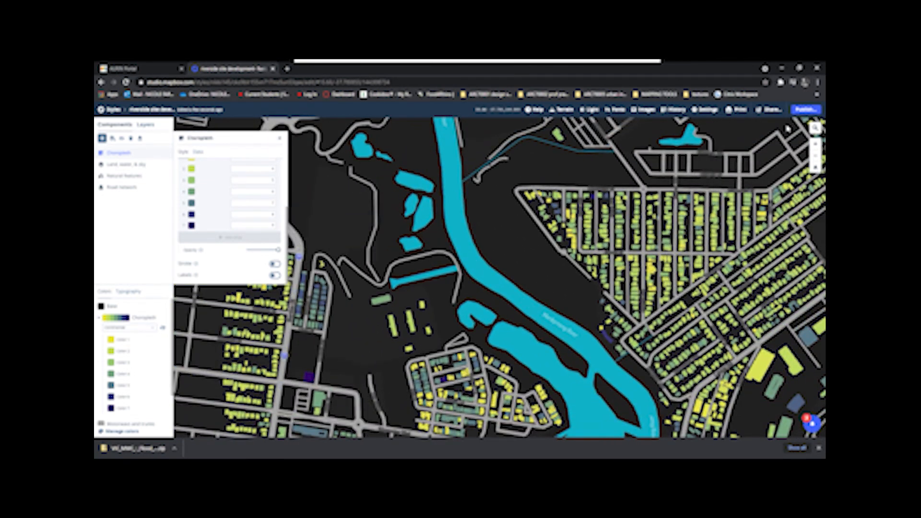